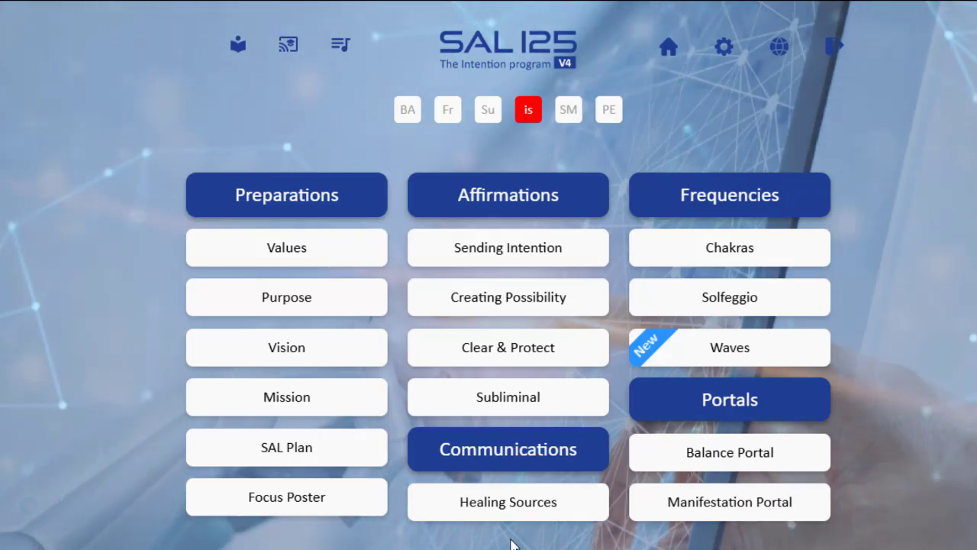
Look through the Tapping Chart of Thought Field Therapy (TFT) under Healing Sources, then return to Healing Sources
{"action": "left_click", "coordinate": [523, 504]}
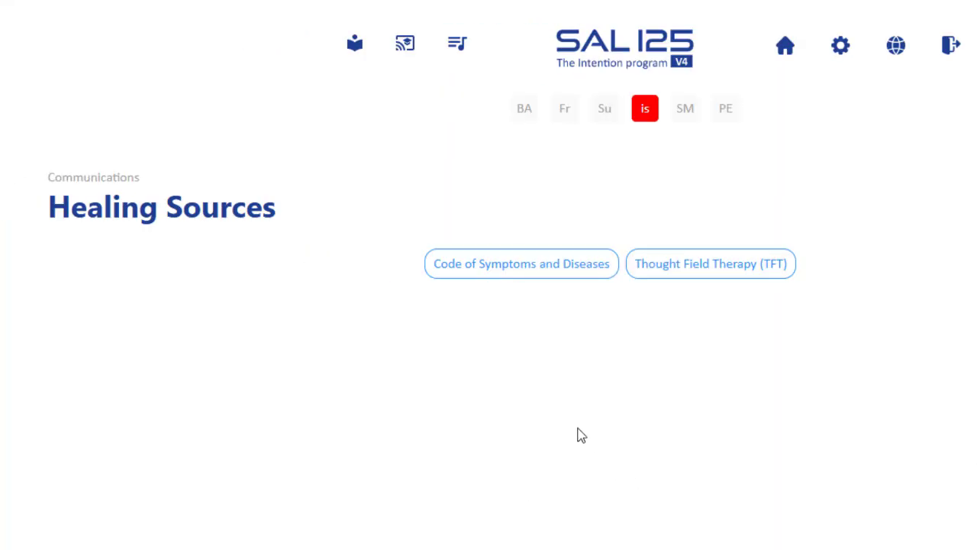
{"action": "left_click", "coordinate": [724, 273]}
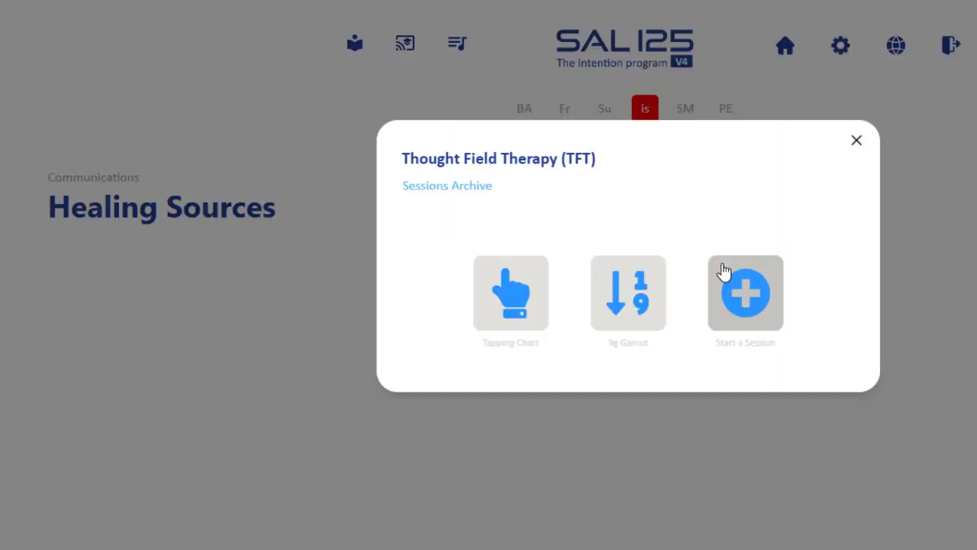
{"action": "left_click", "coordinate": [517, 300]}
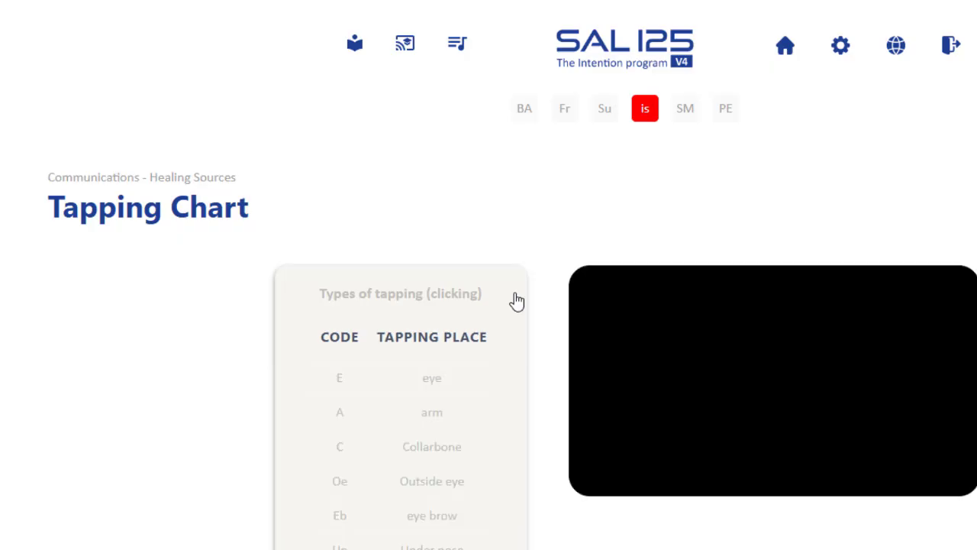
{"action": "scroll", "coordinate": [680, 486], "scroll_direction": "down", "scroll_amount": 2}
{"action": "scroll", "coordinate": [676, 369], "scroll_direction": "down", "scroll_amount": 1}
{"action": "scroll", "coordinate": [676, 362], "scroll_direction": "up", "scroll_amount": 3}
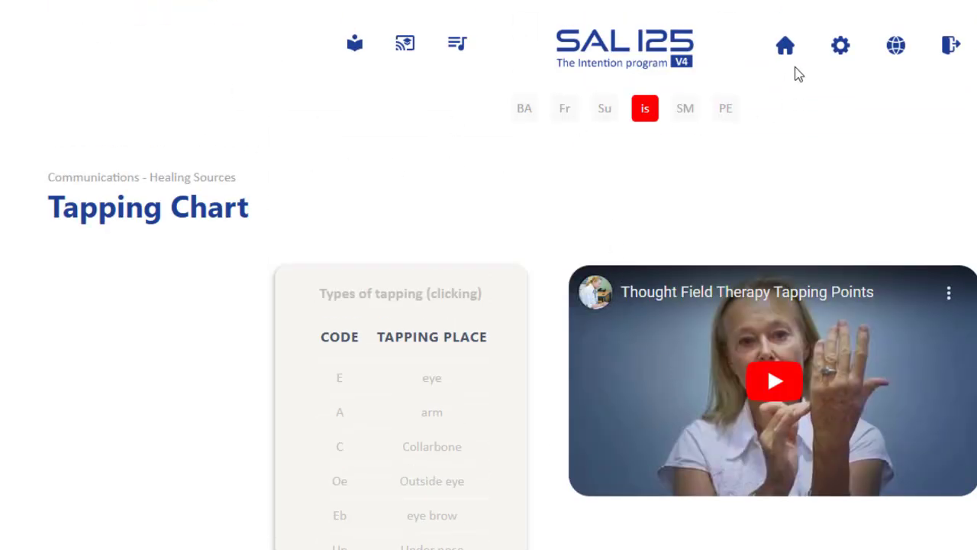
{"action": "left_click", "coordinate": [218, 183]}
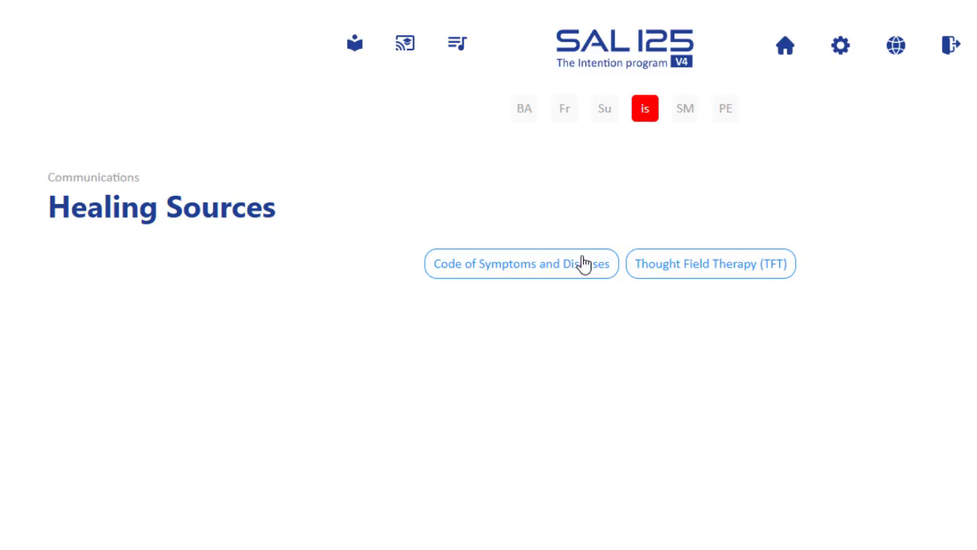
Review the 9g Gamut instructions of Thought Field Therapy (TFT) and go back to Healing Sources
{"action": "left_click", "coordinate": [685, 268]}
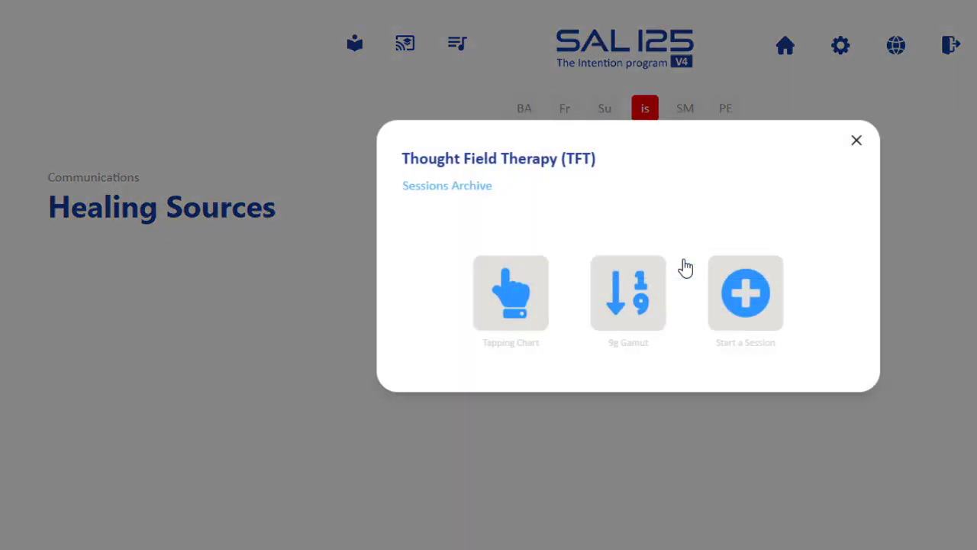
{"action": "left_click", "coordinate": [628, 303]}
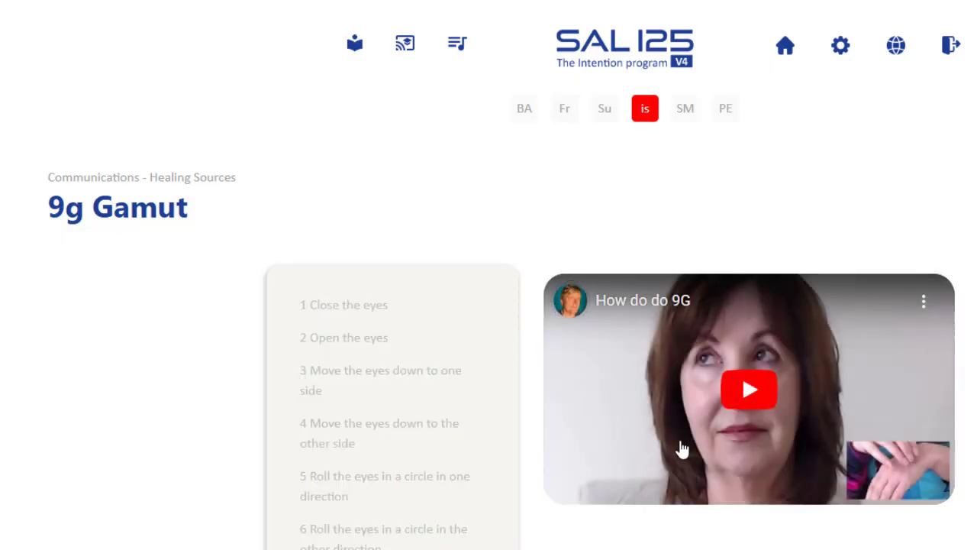
{"action": "scroll", "coordinate": [397, 349], "scroll_direction": "down", "scroll_amount": 1}
{"action": "scroll", "coordinate": [397, 349], "scroll_direction": "down", "scroll_amount": 2}
{"action": "scroll", "coordinate": [421, 406], "scroll_direction": "up", "scroll_amount": 2}
{"action": "left_click", "coordinate": [164, 177]}
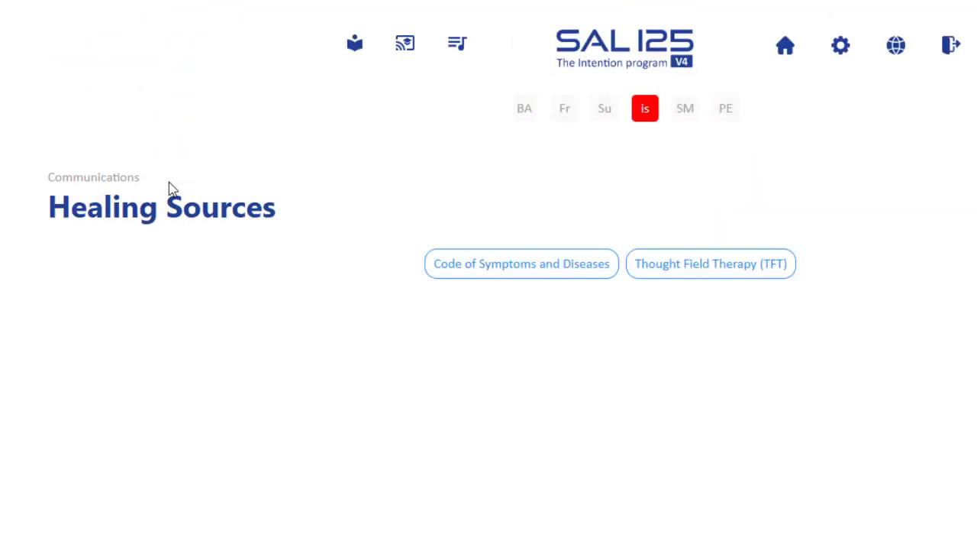
Start a new Thought Field Therapy (TFT) session and enter the person's name
{"action": "left_click", "coordinate": [713, 264]}
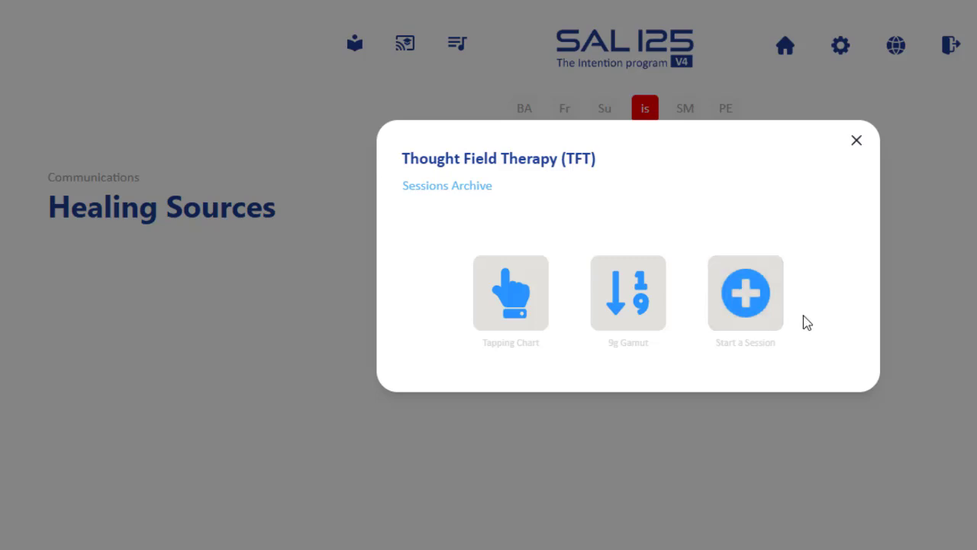
{"action": "left_click", "coordinate": [747, 298]}
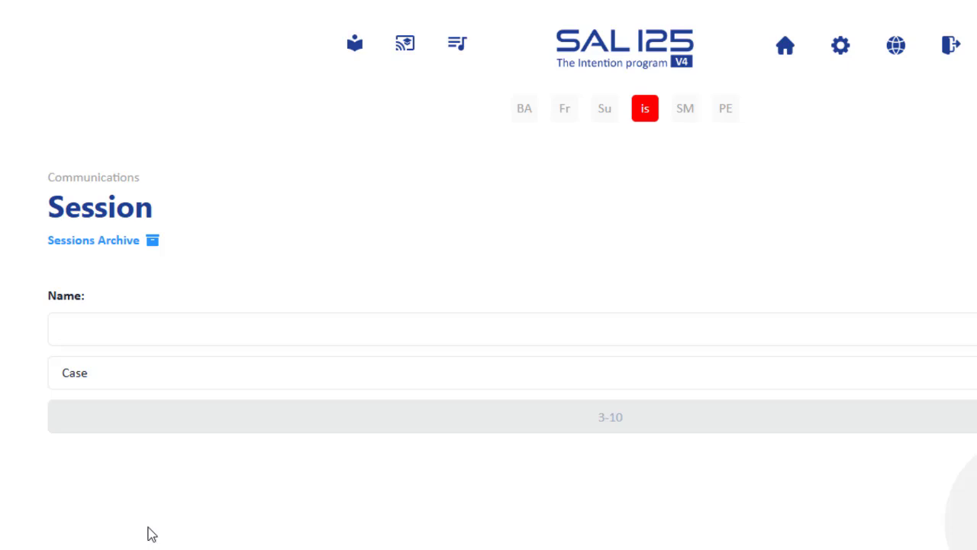
{"action": "key", "text": "Tab"}
{"action": "type", "text": "J"}
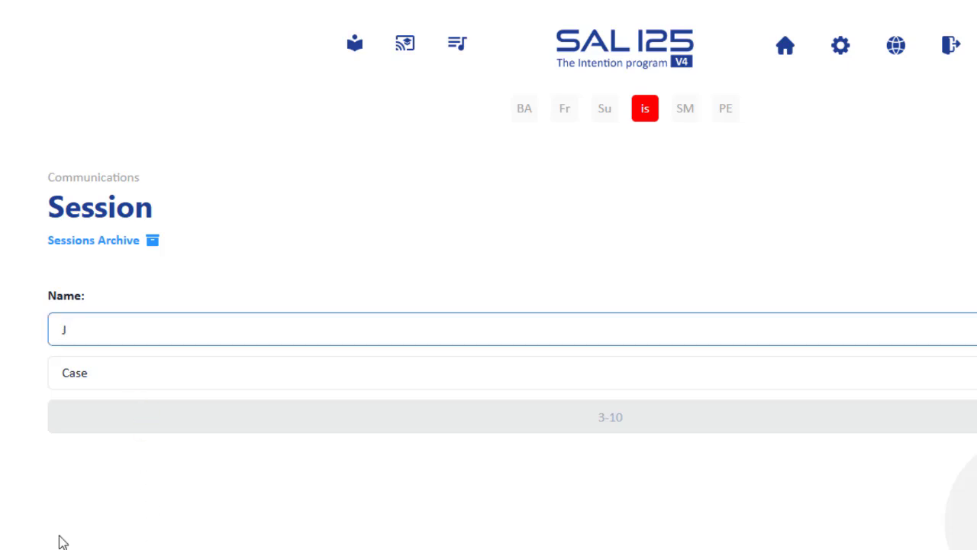
{"action": "type", "text": "oli"}
Choose Pain/Depression as the session's case and set its initial rating to 7
{"action": "left_click", "coordinate": [150, 388]}
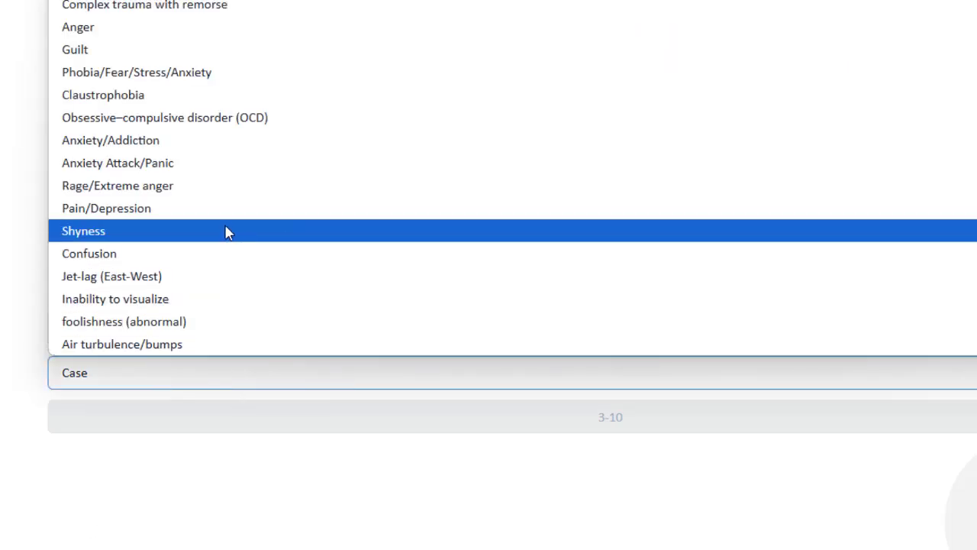
{"action": "left_click", "coordinate": [190, 215]}
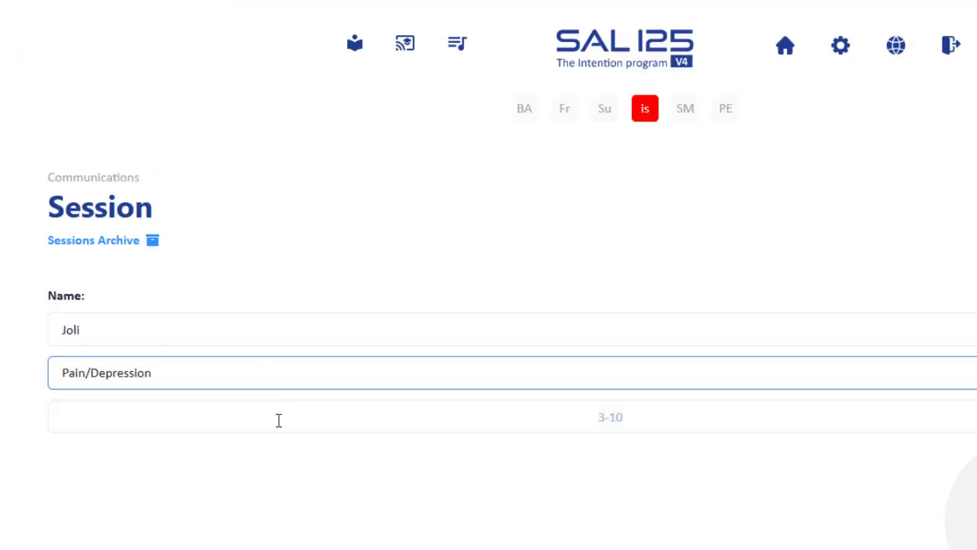
{"action": "left_click", "coordinate": [612, 411]}
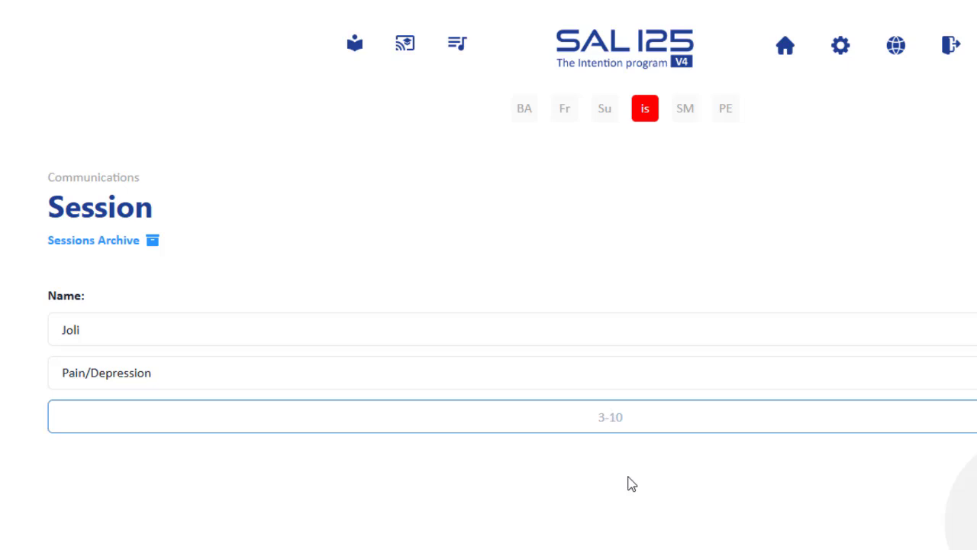
{"action": "type", "text": "7"}
{"action": "key", "text": "Return"}
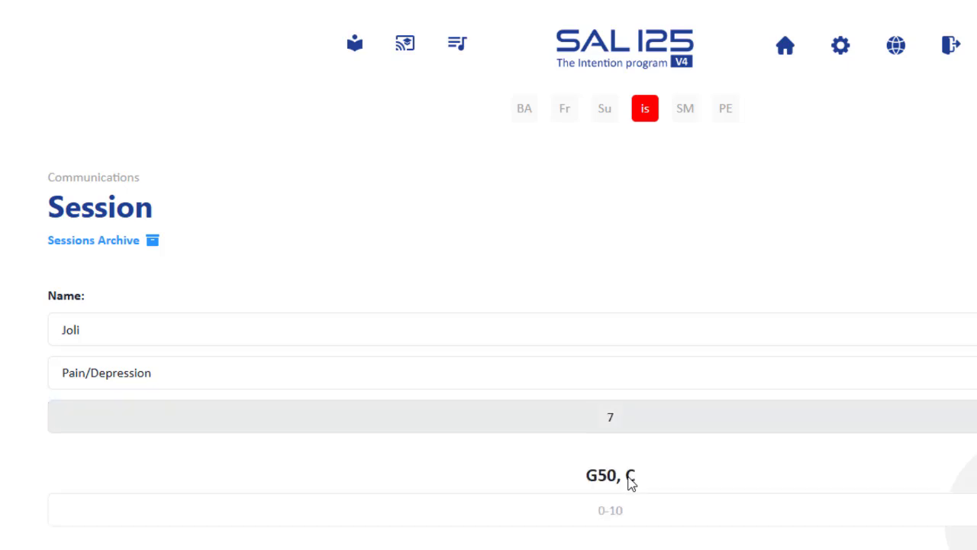
Record a rating of 7 for the first G50, C round and 6 for the KC15 round
{"action": "scroll", "coordinate": [665, 527], "scroll_direction": "down", "scroll_amount": 2}
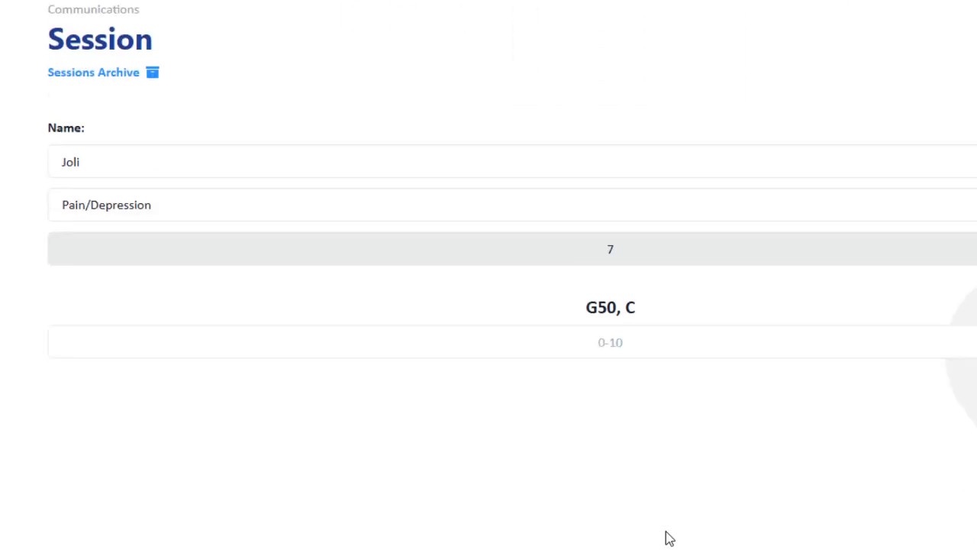
{"action": "left_click", "coordinate": [615, 337]}
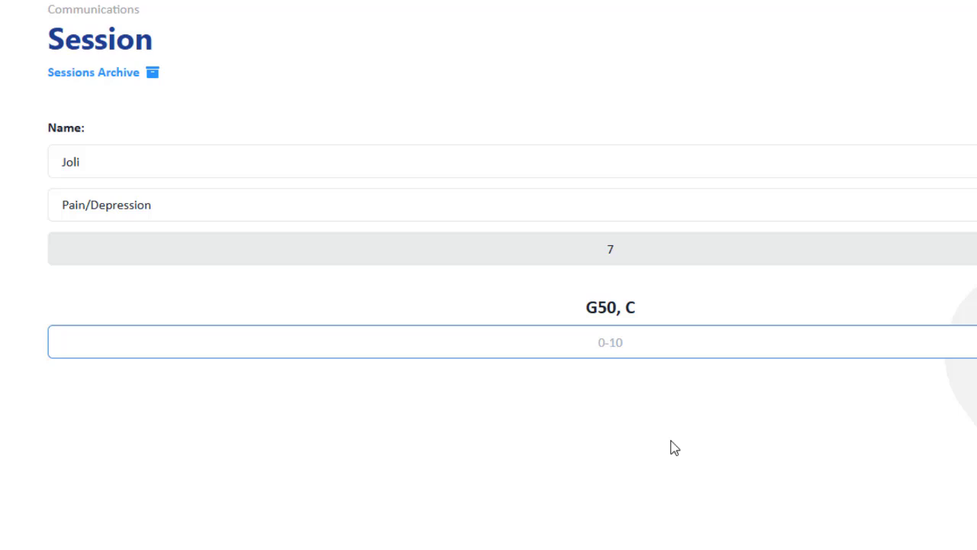
{"action": "type", "text": "7"}
{"action": "key", "text": "Return"}
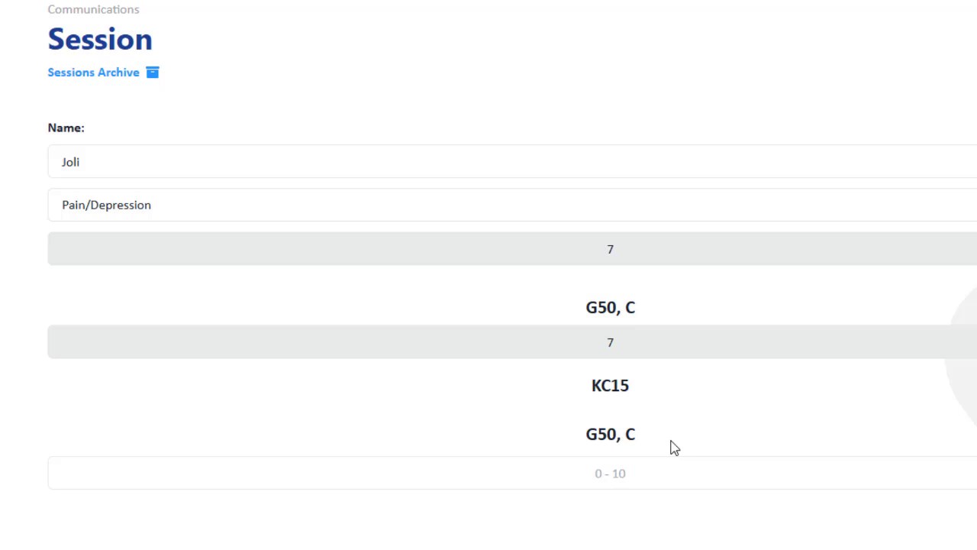
{"action": "left_click", "coordinate": [611, 473]}
{"action": "type", "text": "6"}
{"action": "key", "text": "Return"}
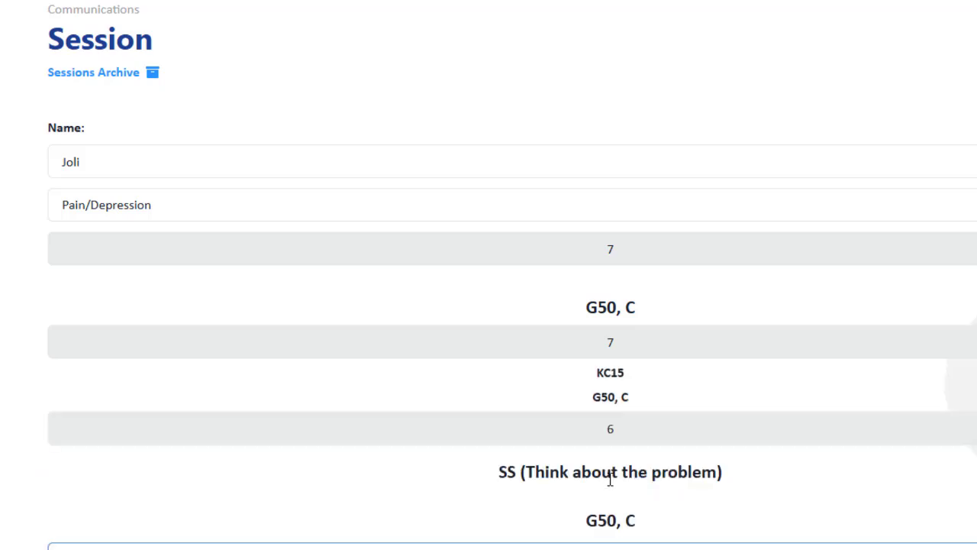
Record a rating of 6 for both SS rounds, thinking about the problem and thinking about worries
{"action": "scroll", "coordinate": [610, 480], "scroll_direction": "down", "scroll_amount": 1}
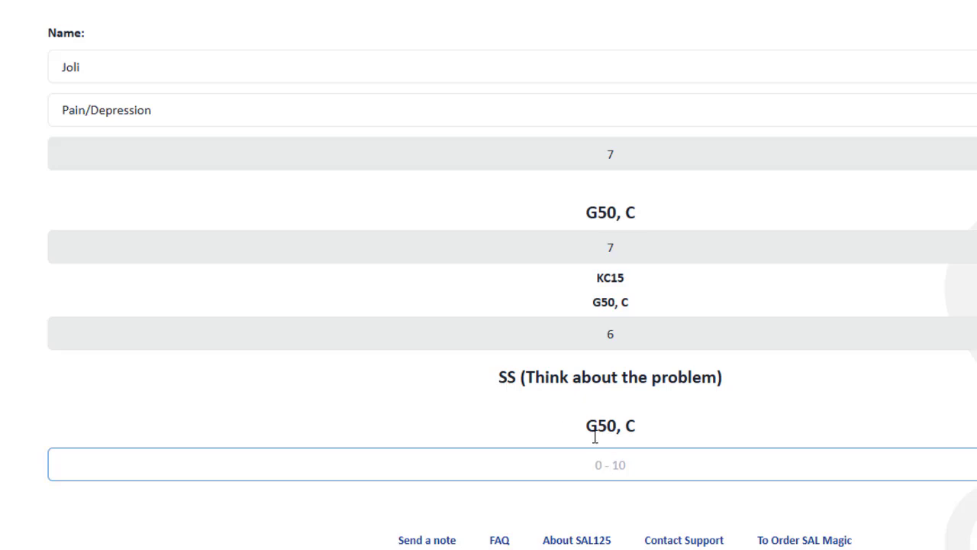
{"action": "type", "text": "6"}
{"action": "key", "text": "Return"}
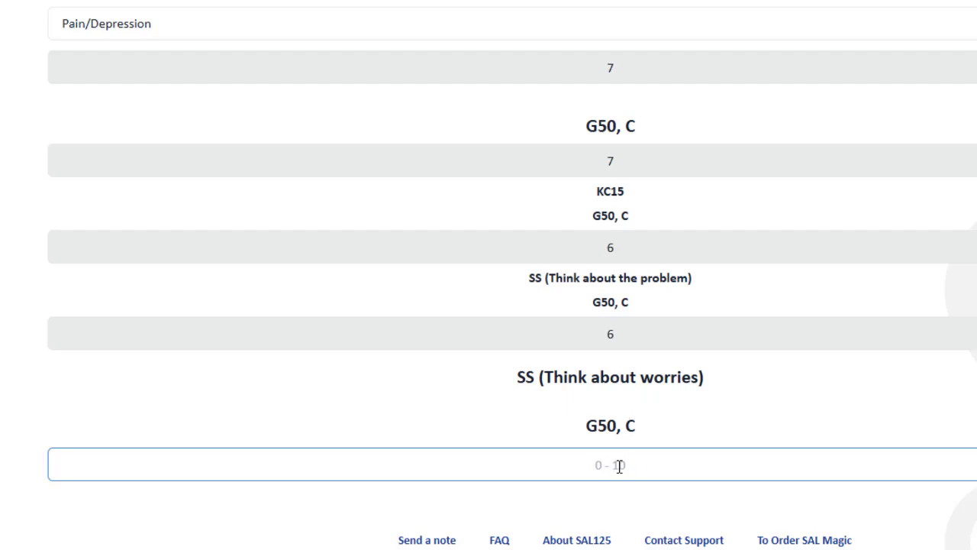
{"action": "type", "text": "6"}
{"action": "key", "text": "Return"}
Record a rating of 4 for the CB round and 4 for the 9G round
{"action": "scroll", "coordinate": [620, 466], "scroll_direction": "down", "scroll_amount": 1}
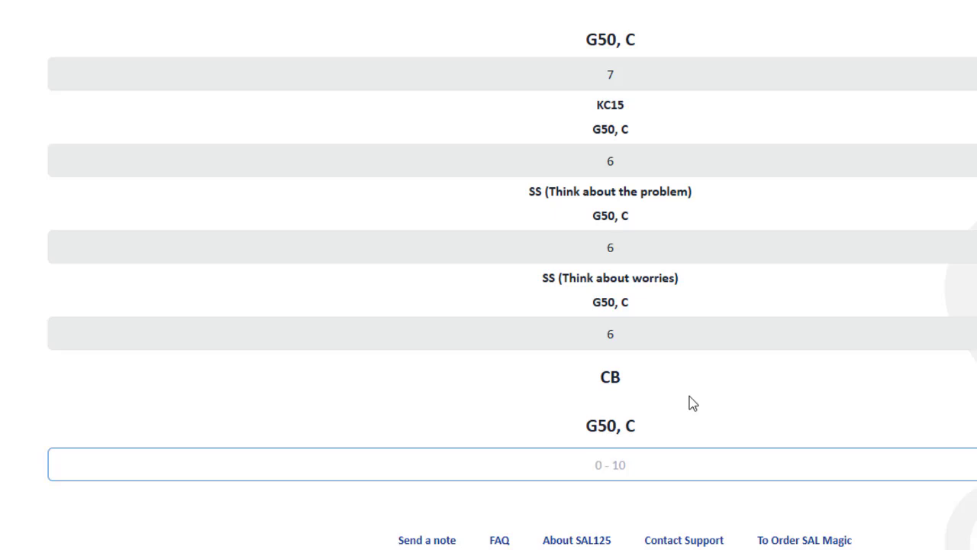
{"action": "type", "text": "4"}
{"action": "key", "text": "Return"}
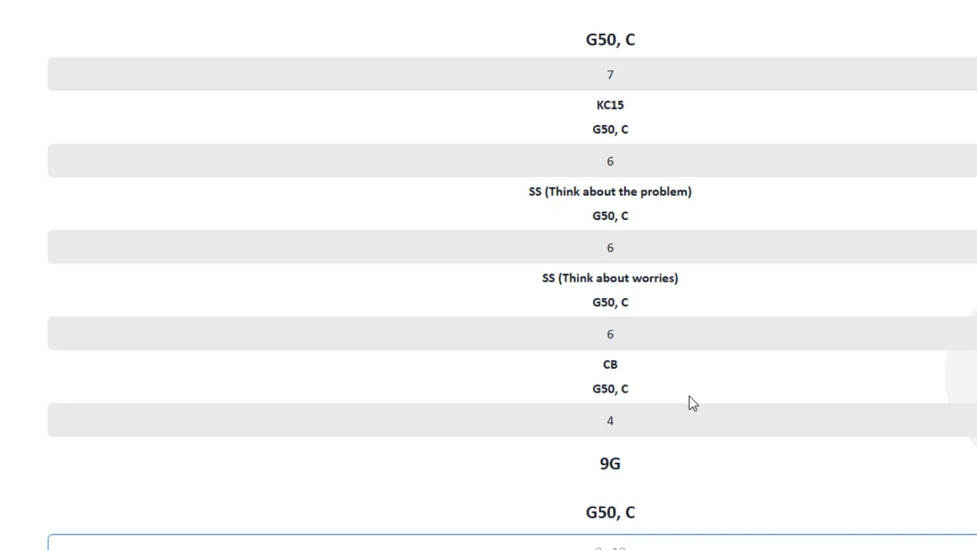
{"action": "scroll", "coordinate": [642, 479], "scroll_direction": "down", "scroll_amount": 1}
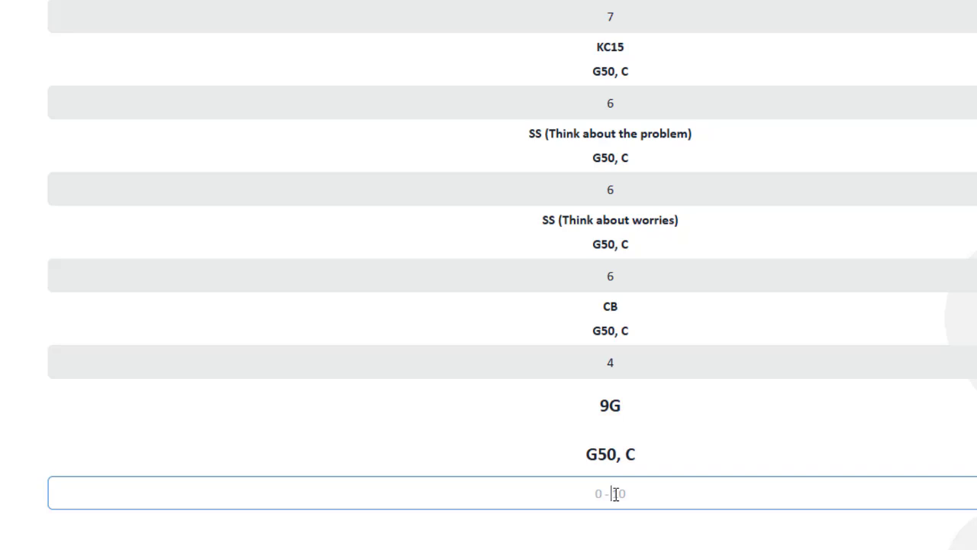
{"action": "type", "text": "4"}
{"action": "key", "text": "Return"}
Record a rating of 4 for the UN15 round and 4 for UN15 (Thinking about the problem)
{"action": "scroll", "coordinate": [616, 495], "scroll_direction": "down", "scroll_amount": 2}
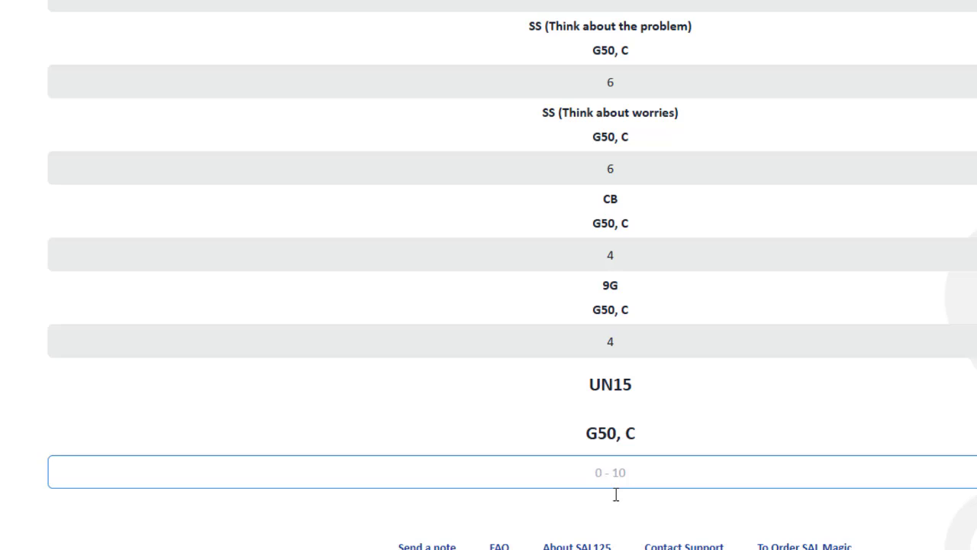
{"action": "type", "text": "4"}
{"action": "key", "text": "Return"}
{"action": "scroll", "coordinate": [616, 495], "scroll_direction": "down", "scroll_amount": 2}
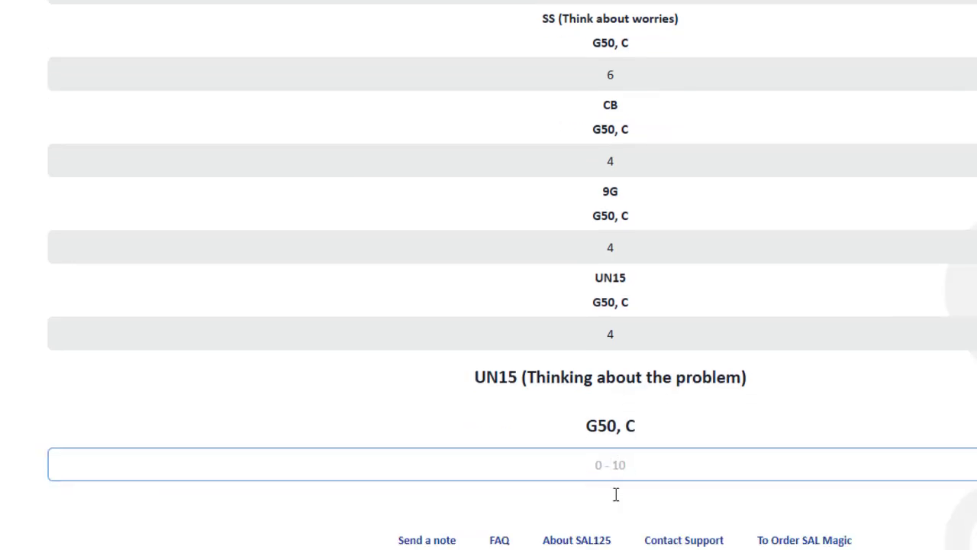
{"action": "type", "text": "4"}
{"action": "key", "text": "Return"}
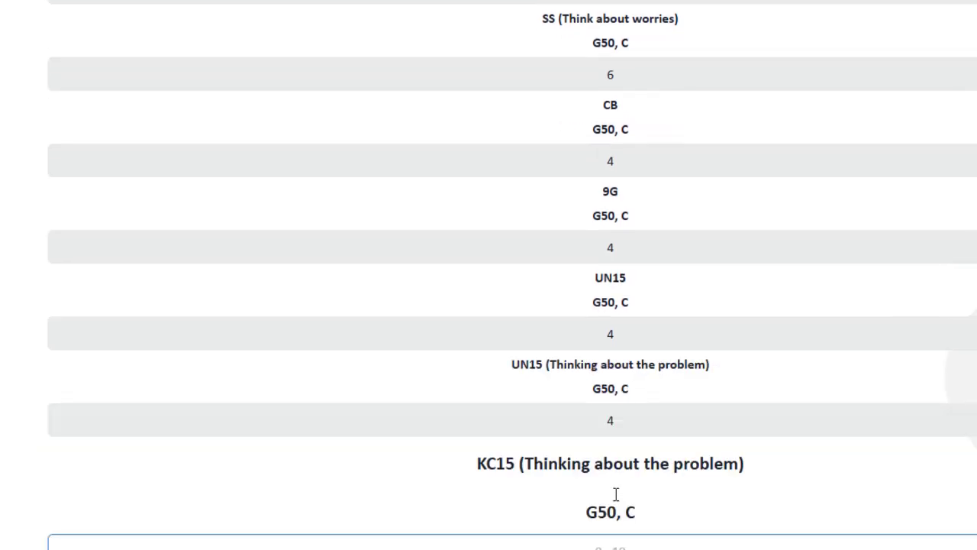
Record a final rating of 1 for the KC15 (Thinking about the problem) round
{"action": "scroll", "coordinate": [617, 495], "scroll_direction": "down", "scroll_amount": 2}
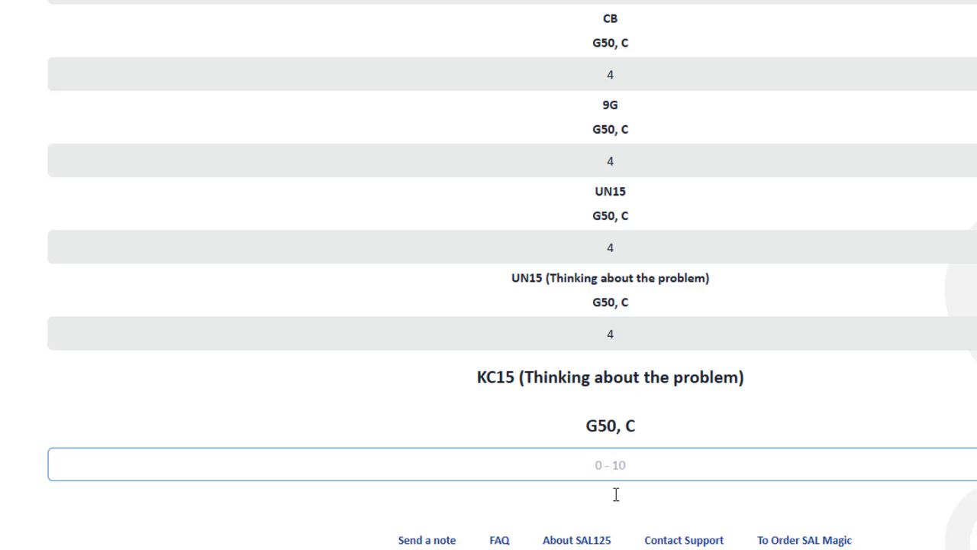
{"action": "type", "text": "1"}
{"action": "key", "text": "Return"}
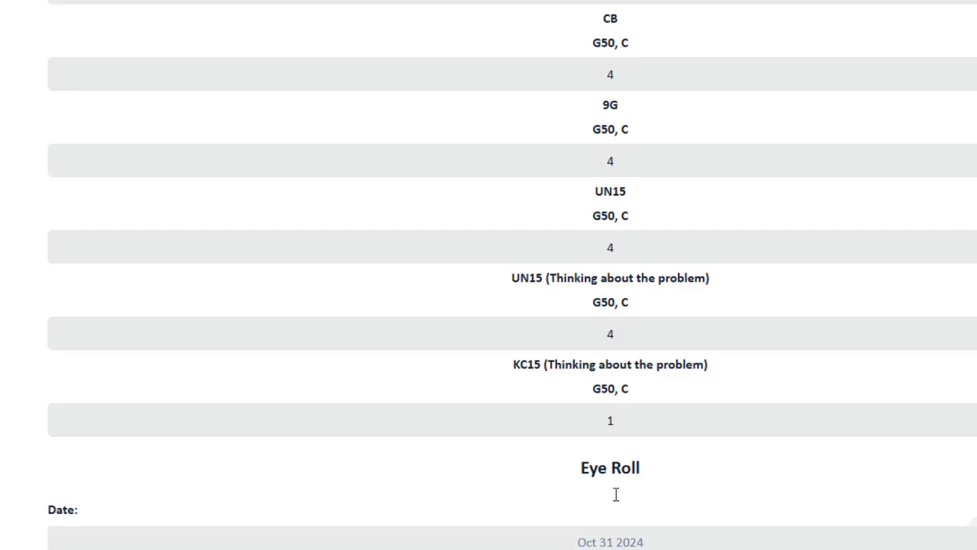
Add the session note "The session was good, first time, at noun" and save the session
{"action": "scroll", "coordinate": [617, 495], "scroll_direction": "down", "scroll_amount": 2}
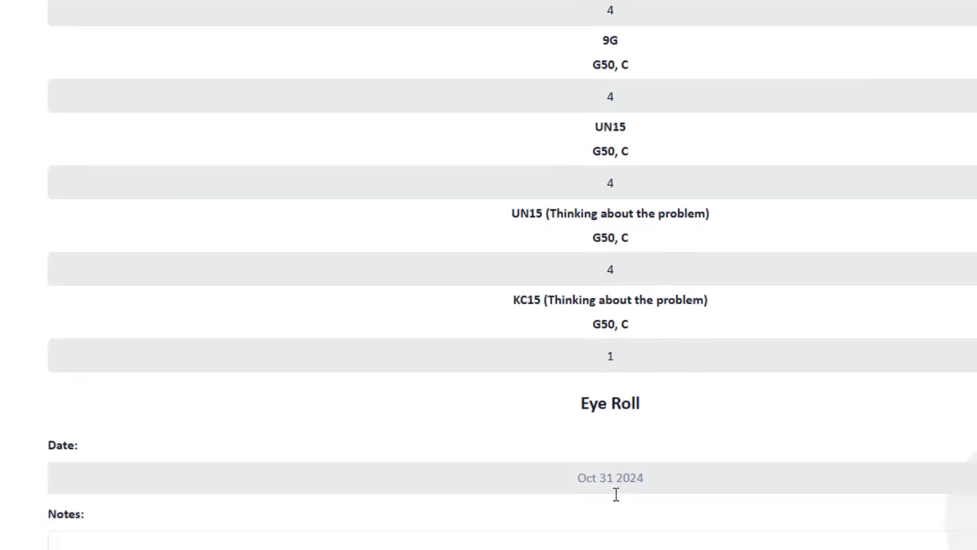
{"action": "scroll", "coordinate": [616, 495], "scroll_direction": "down", "scroll_amount": 2}
{"action": "left_click", "coordinate": [549, 466]}
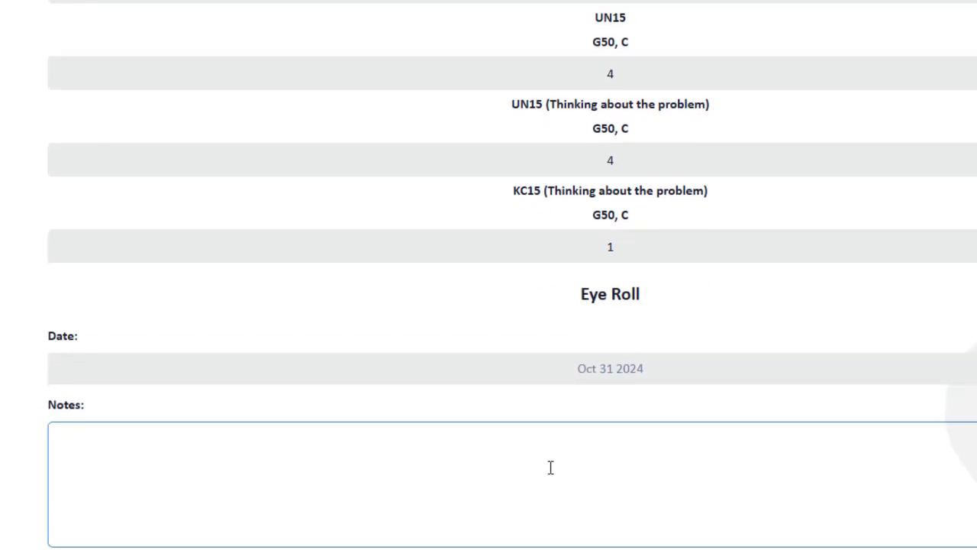
{"action": "type", "text": "The session was "}
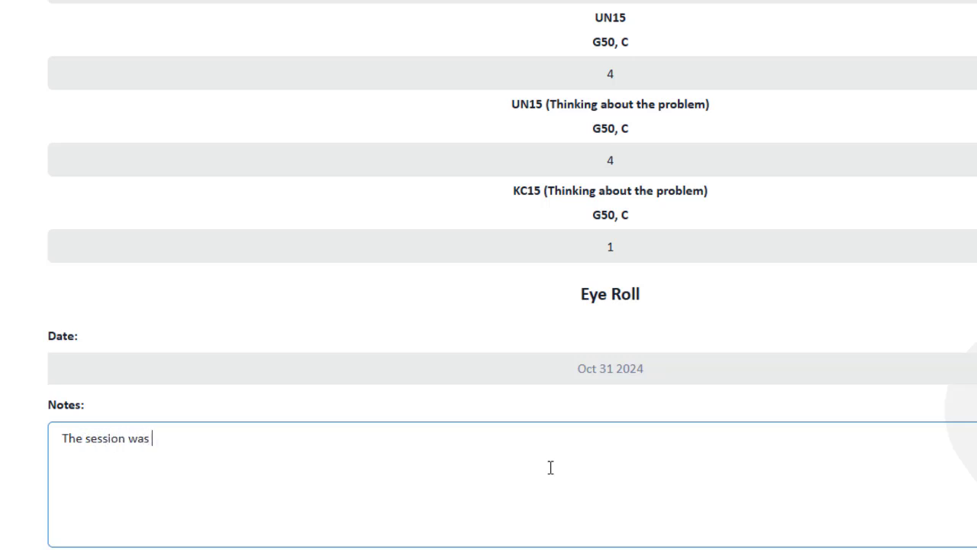
{"action": "type", "text": "good, first time, "}
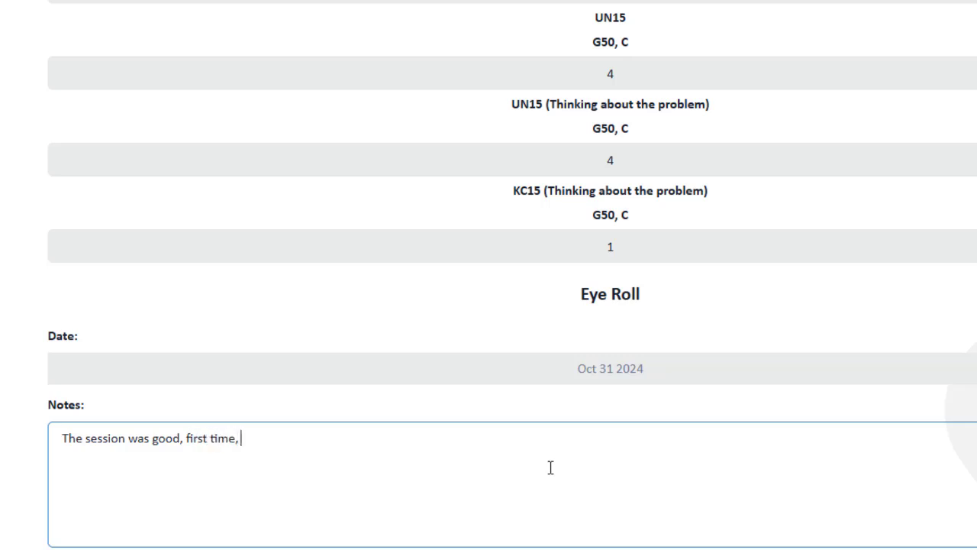
{"action": "type", "text": "at noun"}
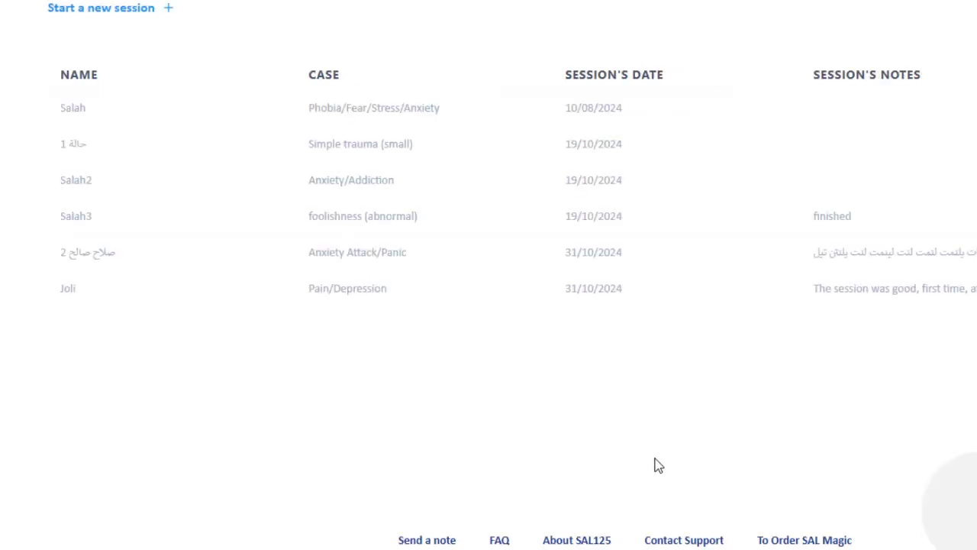
Delete the Simple trauma (small) session dated 19/10/2024 from the Sessions Archive and confirm the deletion
{"action": "scroll", "coordinate": [646, 458], "scroll_direction": "up", "scroll_amount": 2}
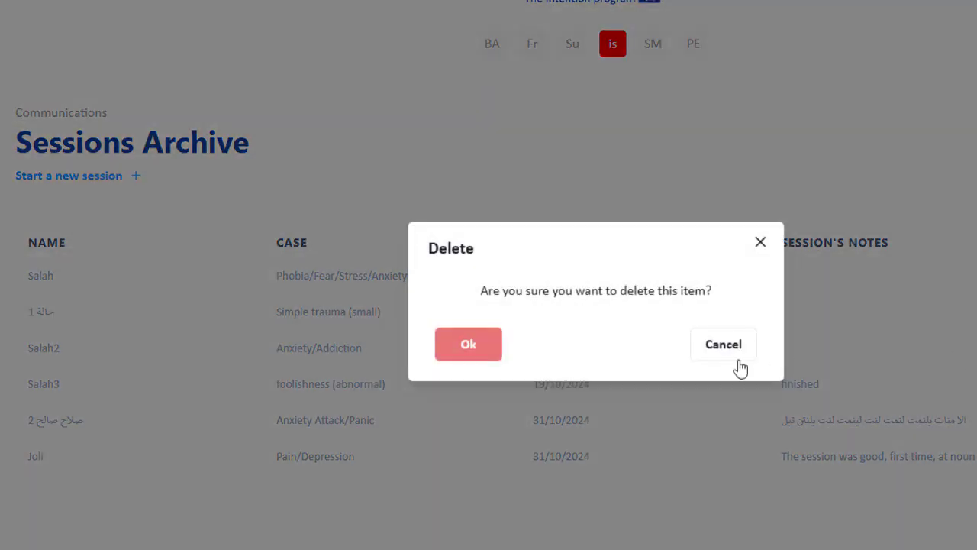
{"action": "left_click", "coordinate": [465, 350]}
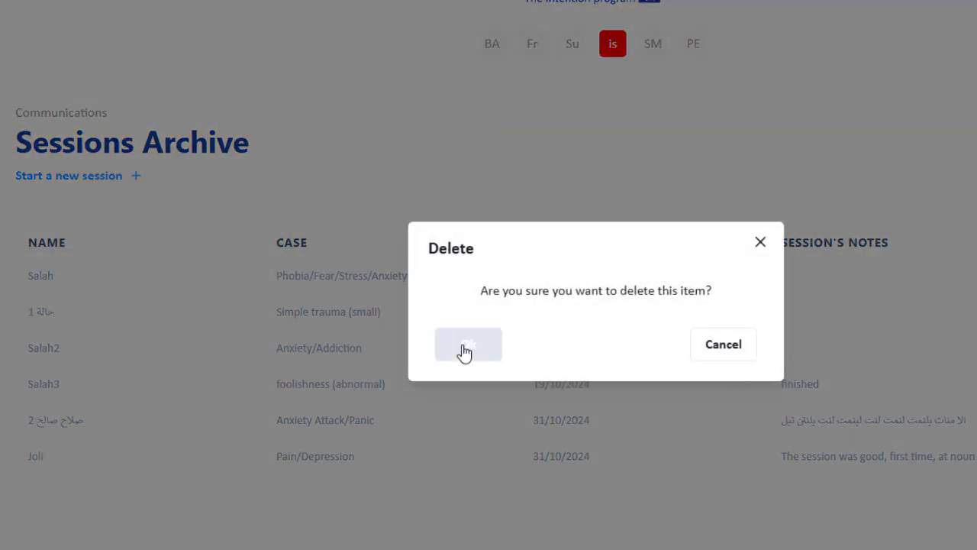
{"action": "scroll", "coordinate": [569, 529], "scroll_direction": "up", "scroll_amount": 1}
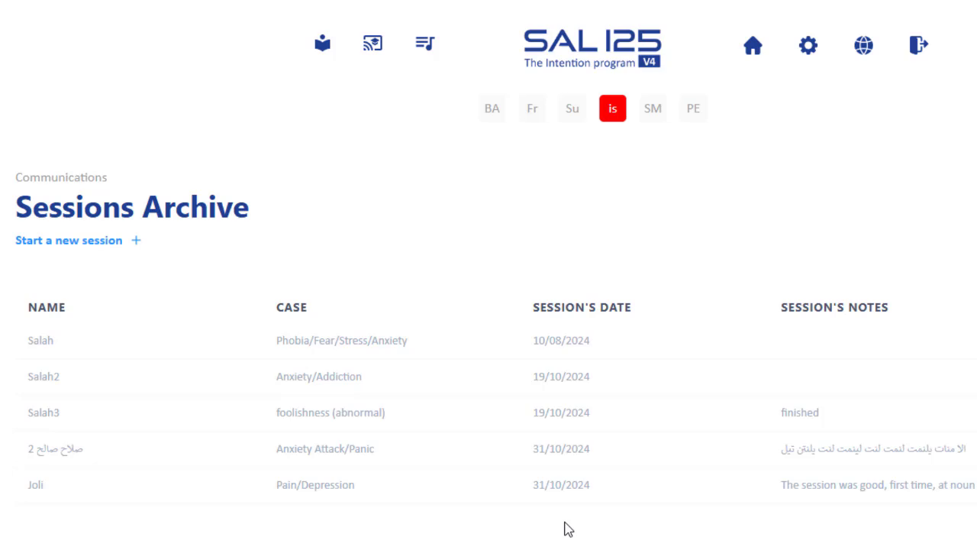